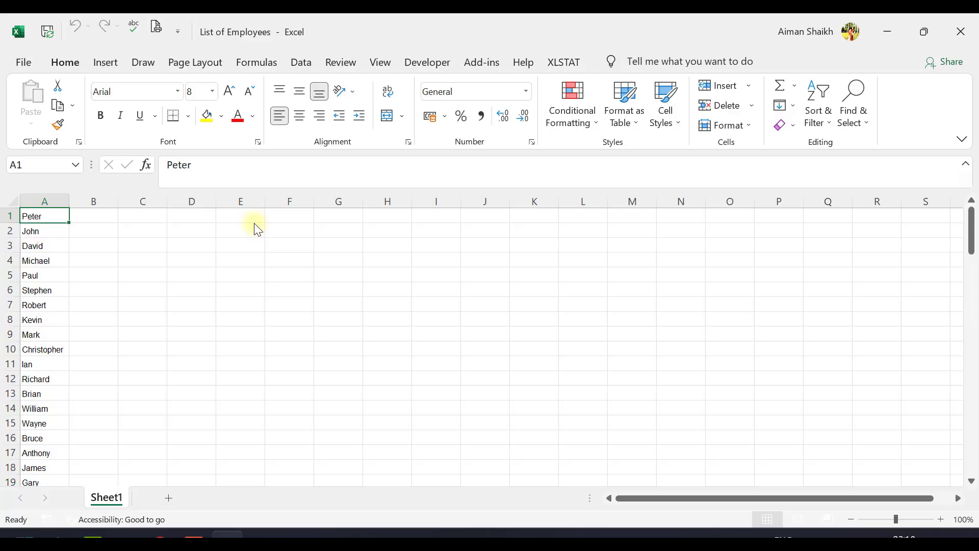
- Switch to File Explorer and create a new folder named after the first employee beside the List of Employees workbook
{"action": "key", "text": "alt+Tab"}
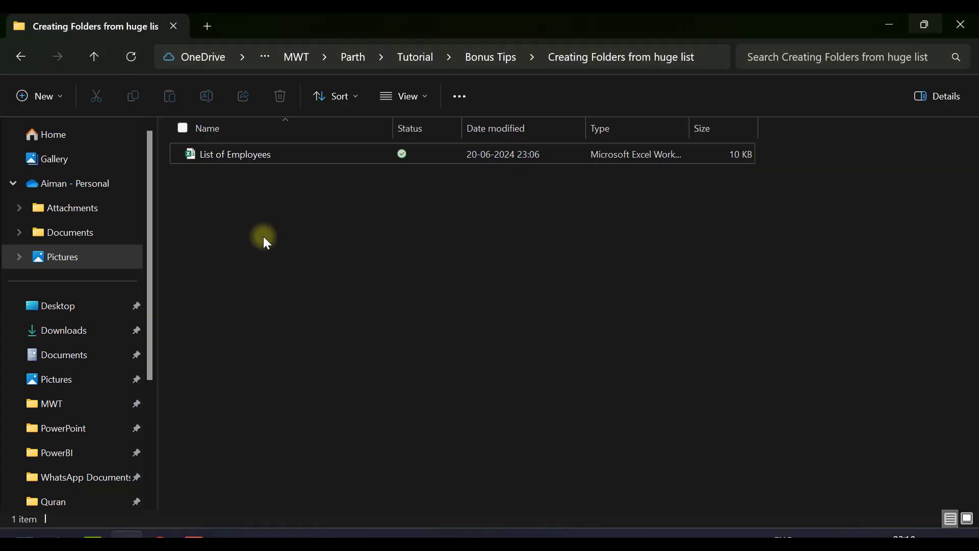
{"action": "right_click", "coordinate": [265, 242]}
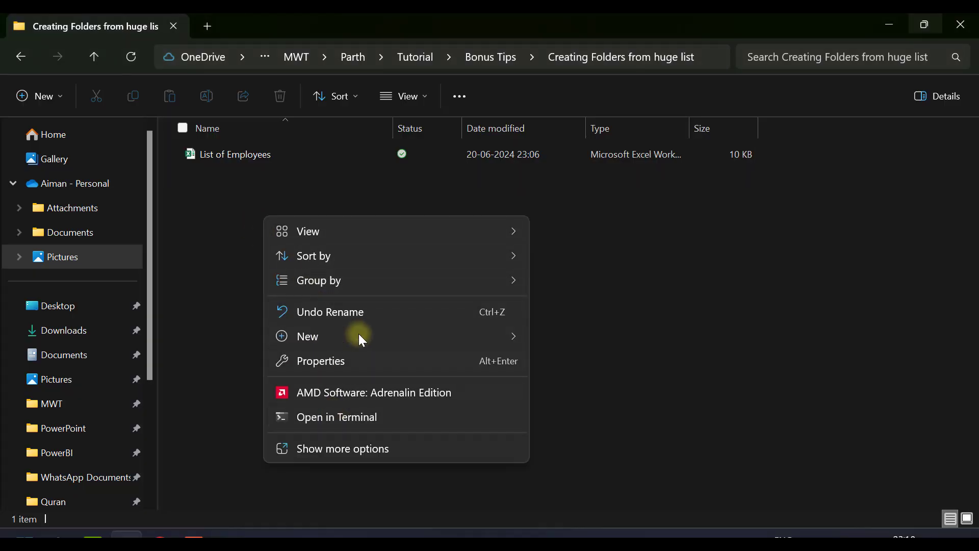
{"action": "mouse_move", "coordinate": [362, 331]}
{"action": "left_click", "coordinate": [595, 45]}
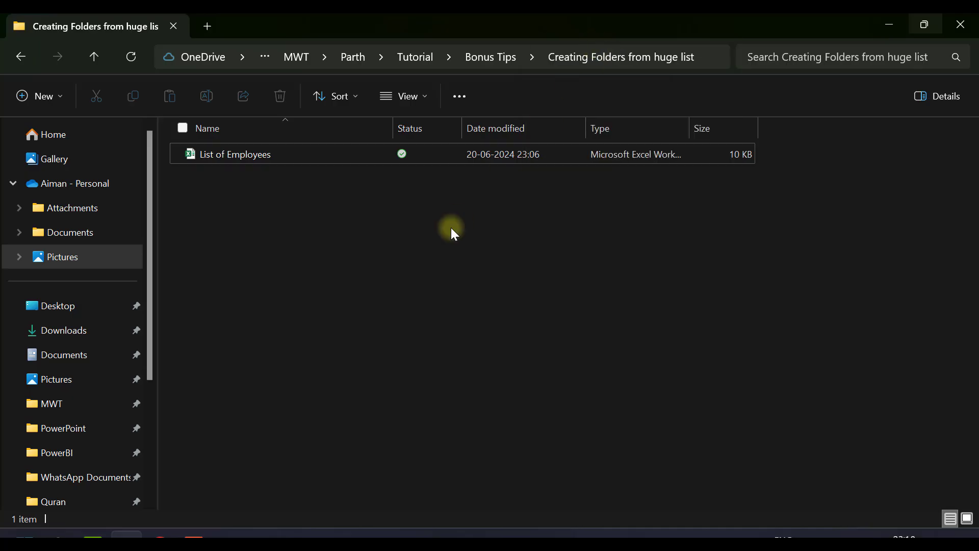
{"action": "type", "text": "P"}
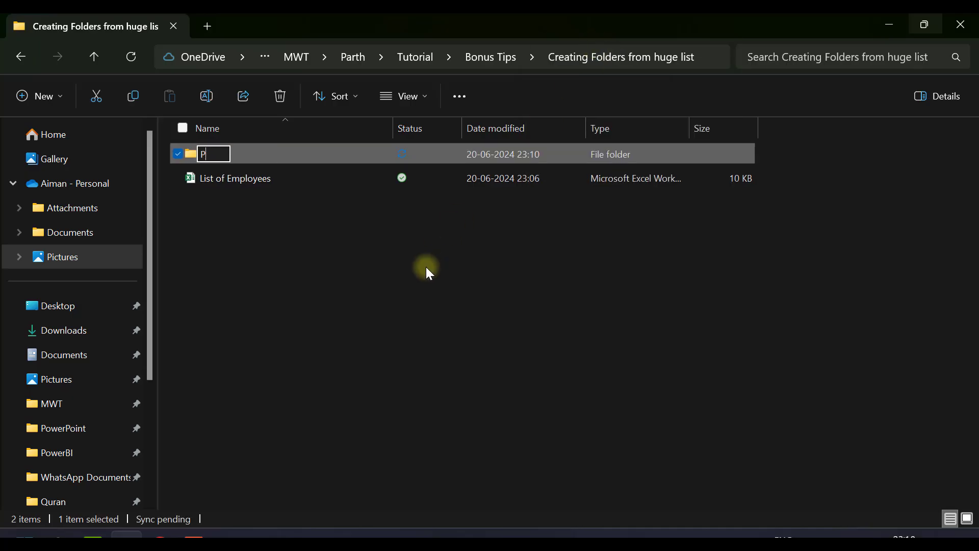
{"action": "type", "text": "eter"}
{"action": "key", "text": "Return"}
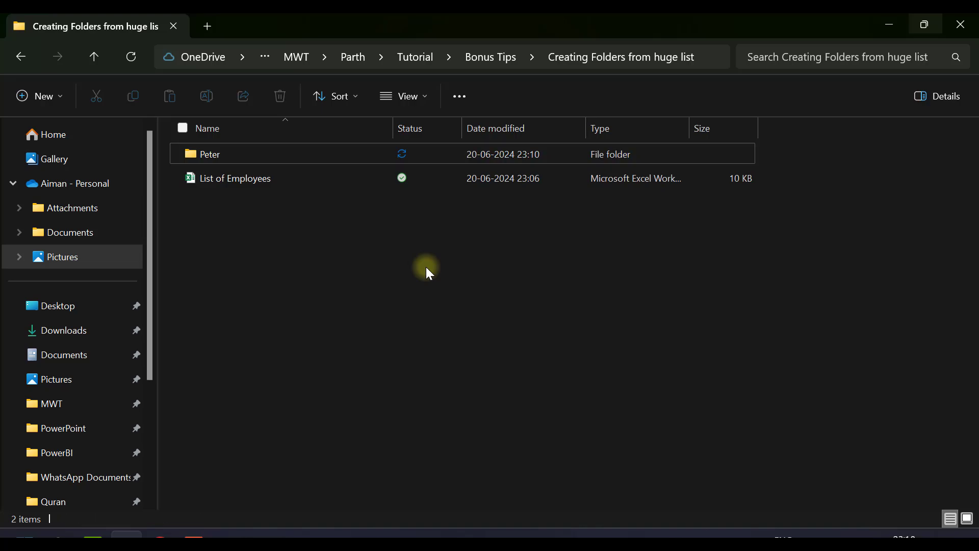
- Permanently delete the new employee folder
{"action": "left_click", "coordinate": [296, 157]}
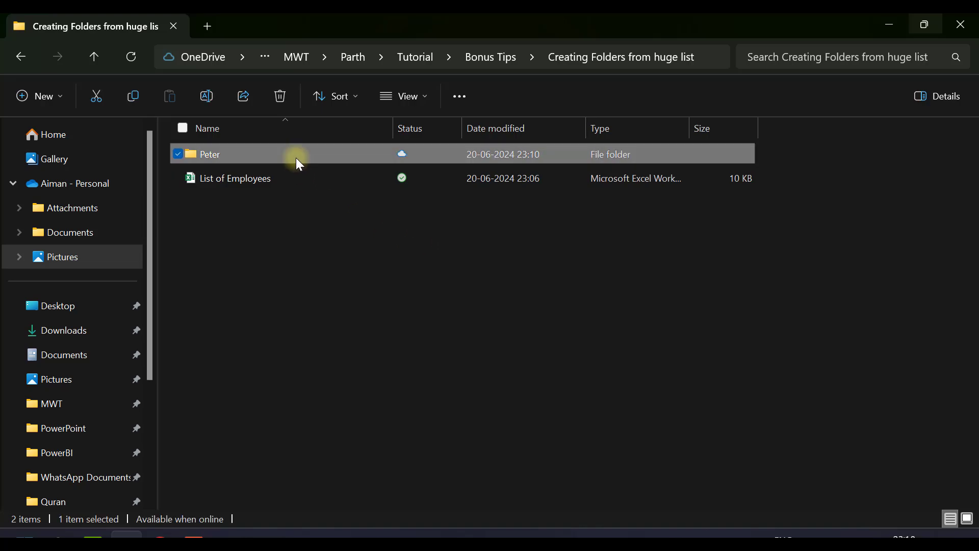
{"action": "key", "text": "Delete"}
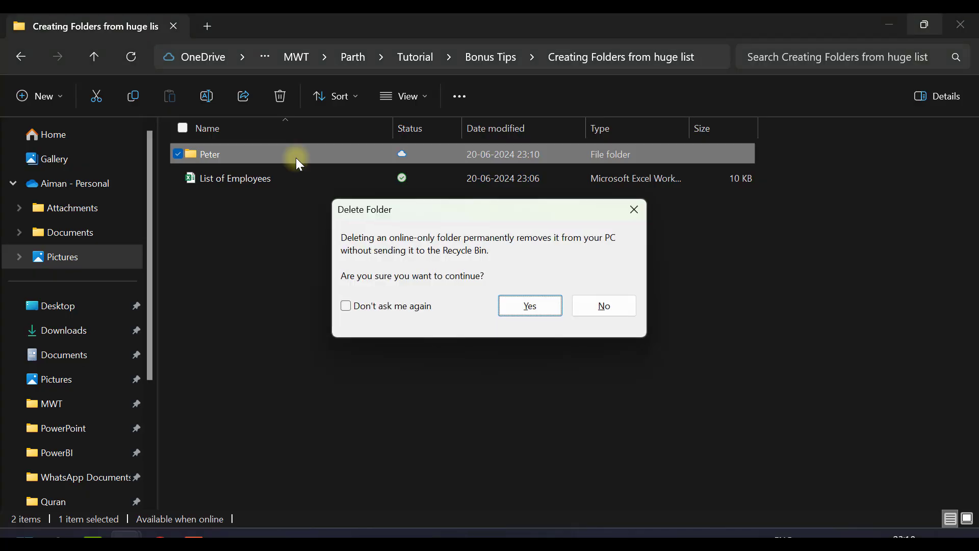
{"action": "left_click", "coordinate": [519, 308]}
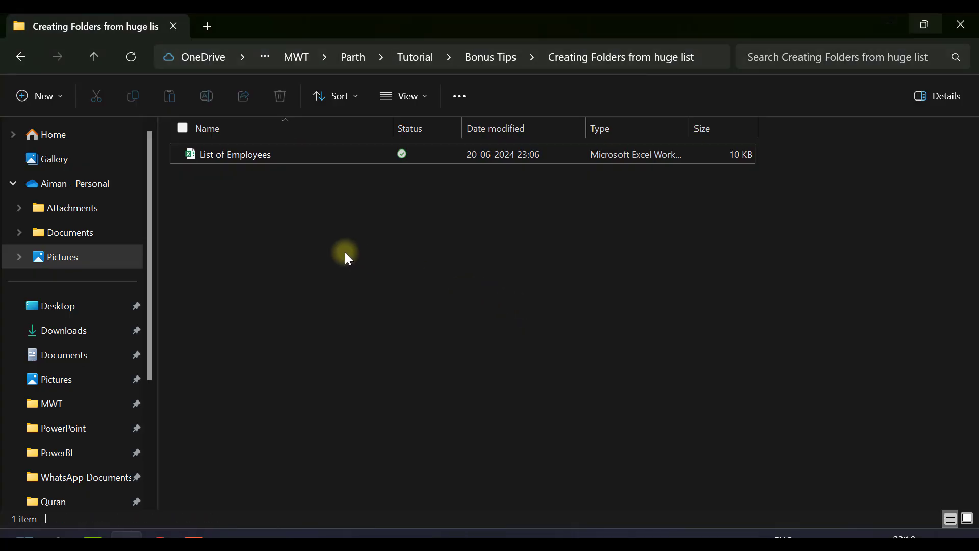
- Switch back to the List of Employees workbook in Excel and enter the formula ="MD"&A1 in cell B1
{"action": "key", "text": "alt+Tab"}
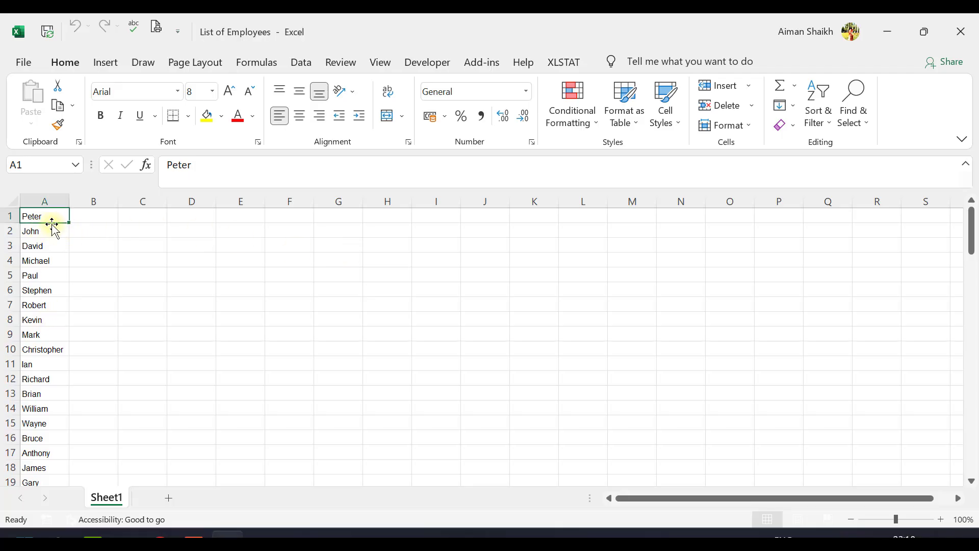
{"action": "key", "text": "Right"}
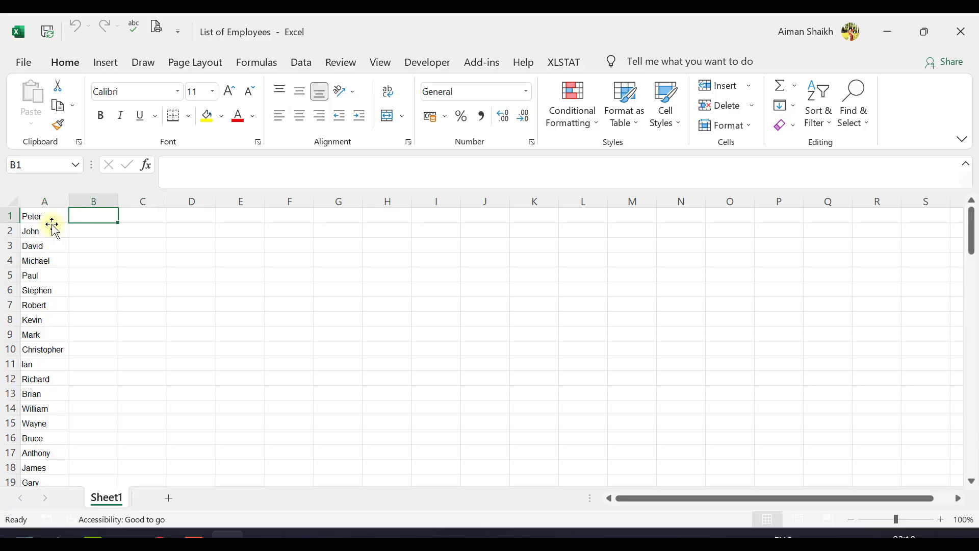
{"action": "key", "text": "Left"}
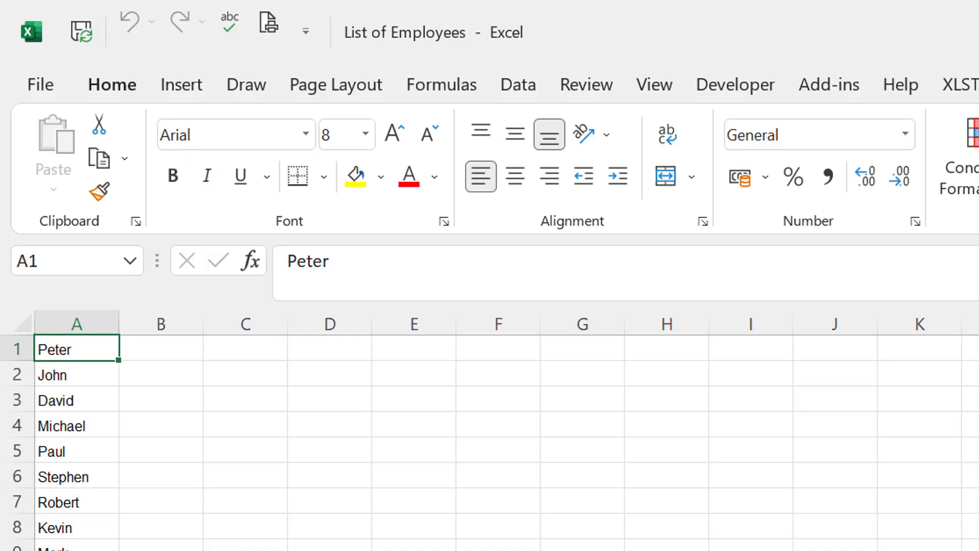
{"action": "key", "text": "Right"}
{"action": "type", "text": "=\""}
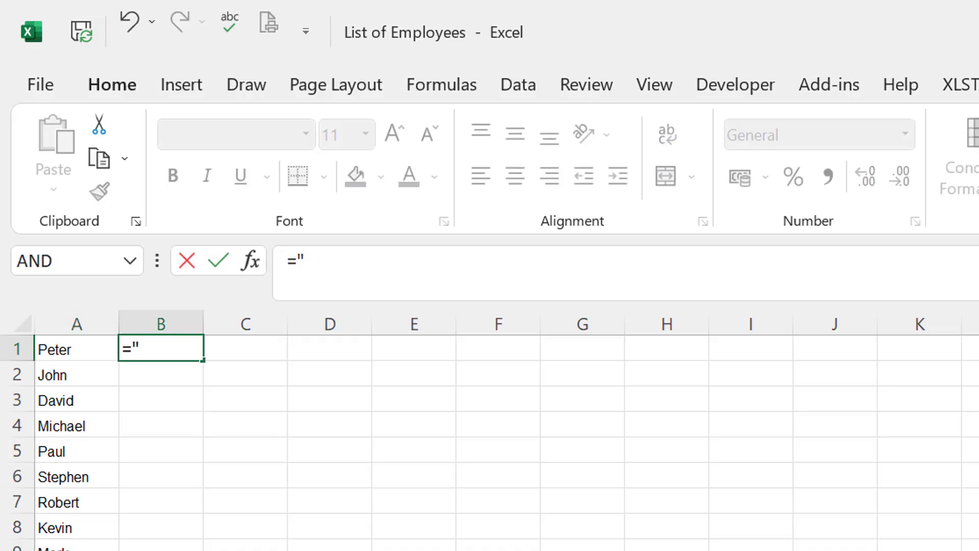
{"action": "type", "text": "MD\""}
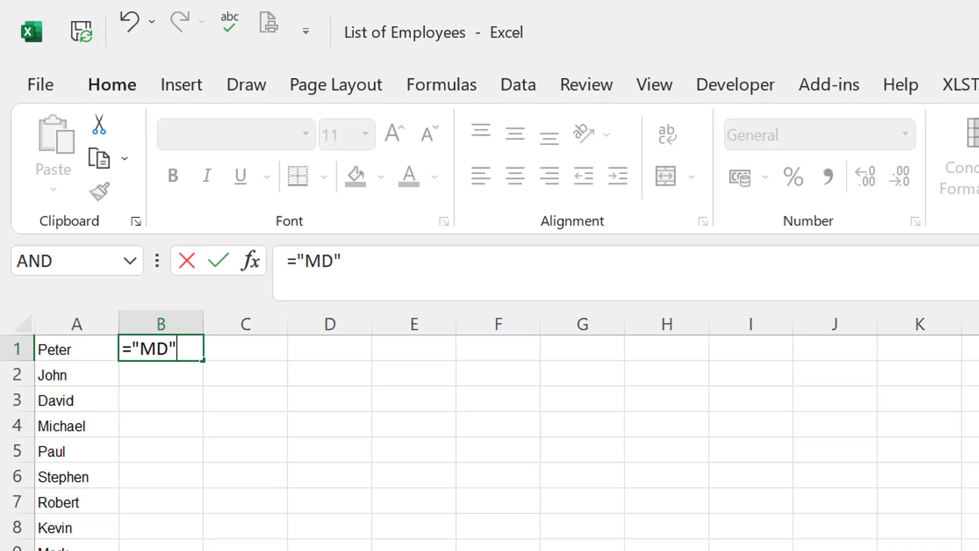
{"action": "type", "text": "&"}
{"action": "key", "text": "Left"}
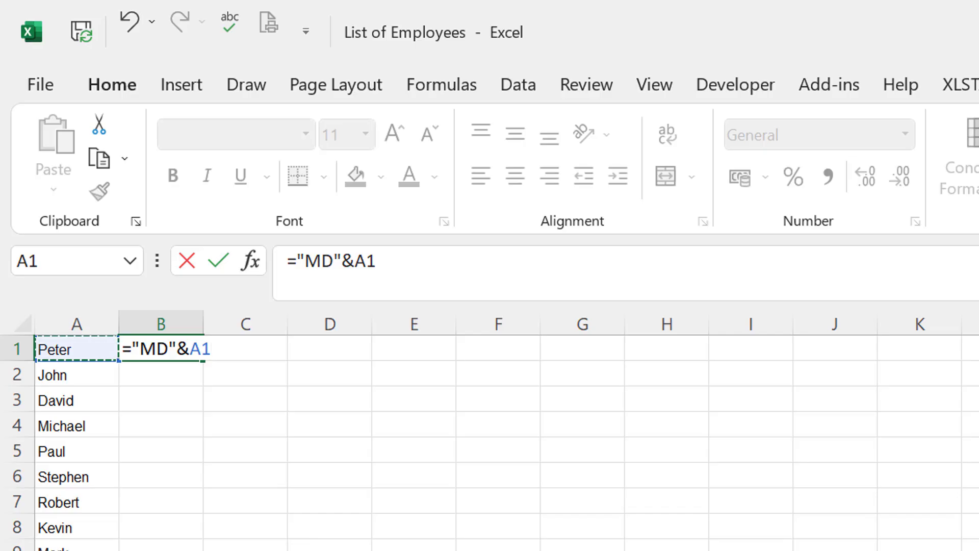
{"action": "key", "text": "Return"}
- Add a space after MD inside the quotes of the B1 formula, making it ="MD "&A1
{"action": "key", "text": "Up"}
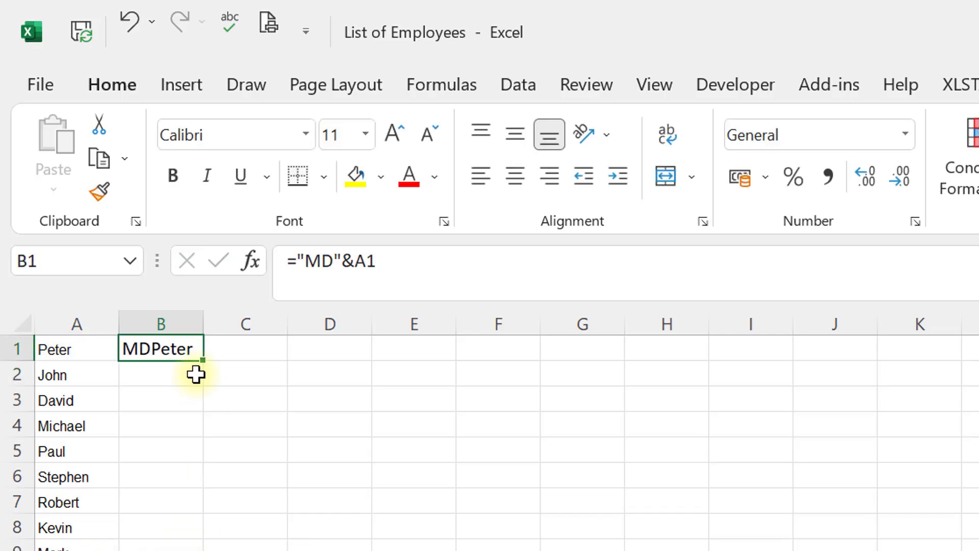
{"action": "left_click", "coordinate": [328, 262]}
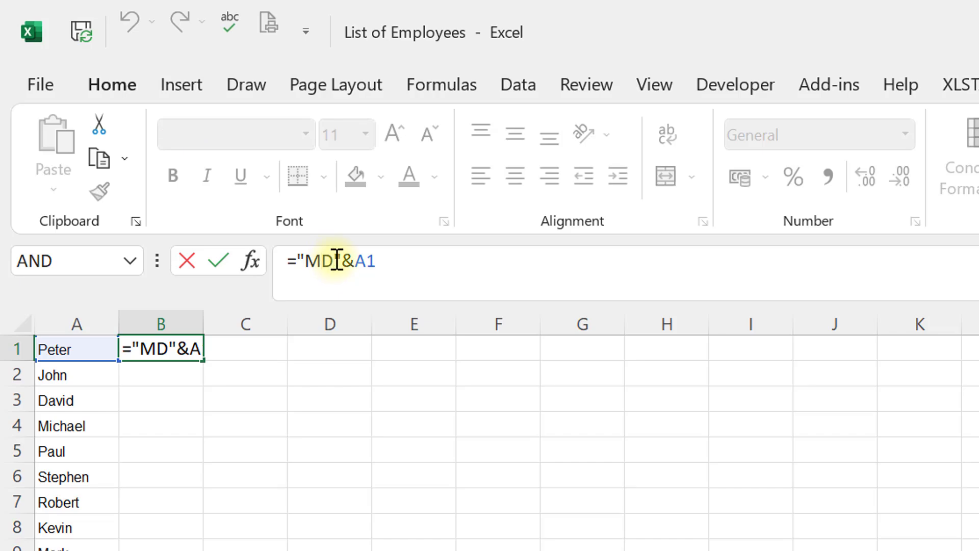
{"action": "key", "text": "Return"}
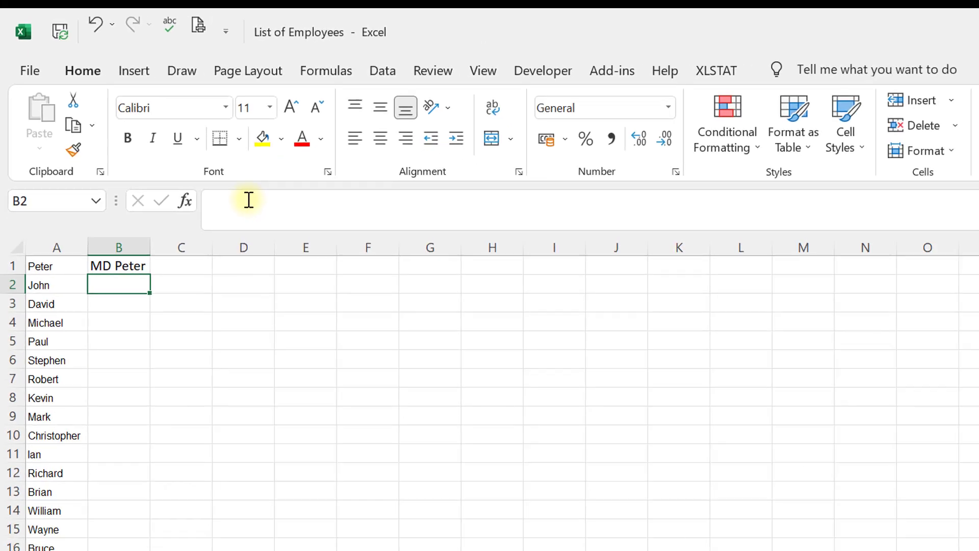
- Fill the B1 formula down column B to row 100, alongside the last employee name
{"action": "key", "text": "Up"}
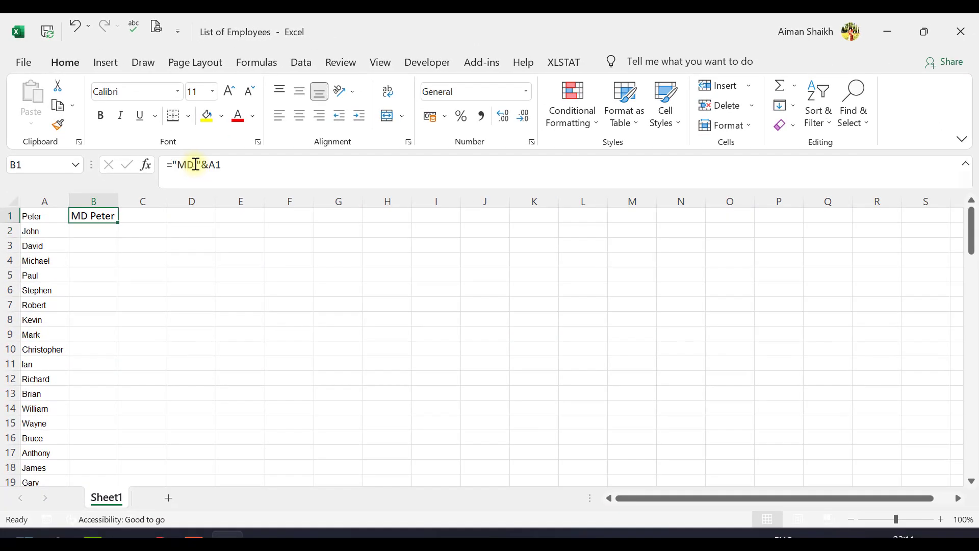
{"action": "key", "text": "Left"}
{"action": "key", "text": "ctrl+Down"}
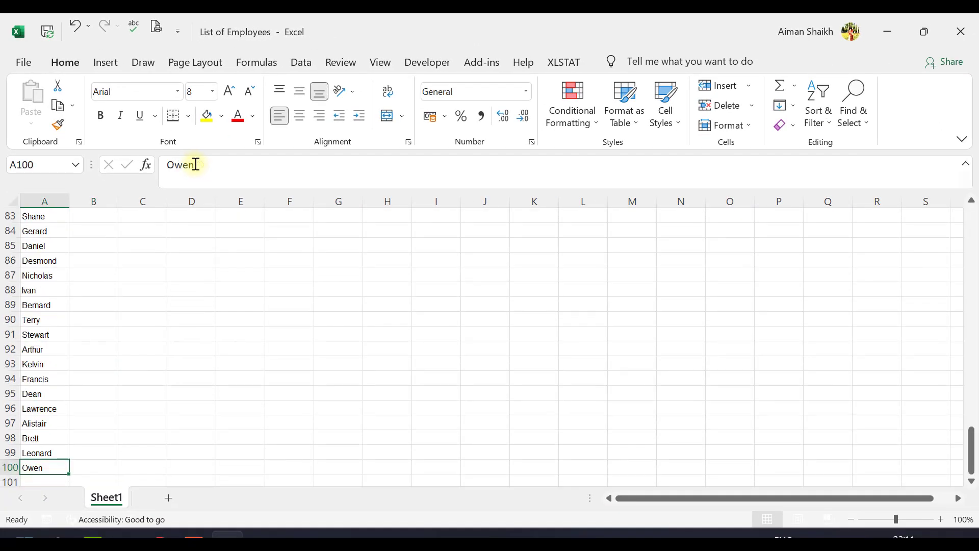
{"action": "key", "text": "Right"}
{"action": "key", "text": "ctrl+shift+Up"}
{"action": "key", "text": "ctrl+d"}
{"action": "key", "text": "ctrl+Up"}
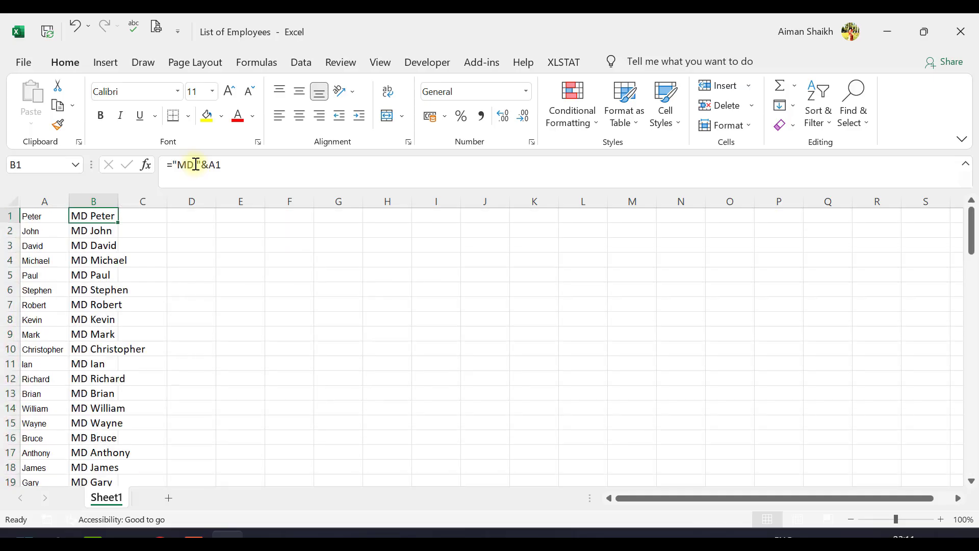
- Replace the formulas in B1:B100 with their values by copying the range and pasting values over it
{"action": "key", "text": "ctrl+shift+Down"}
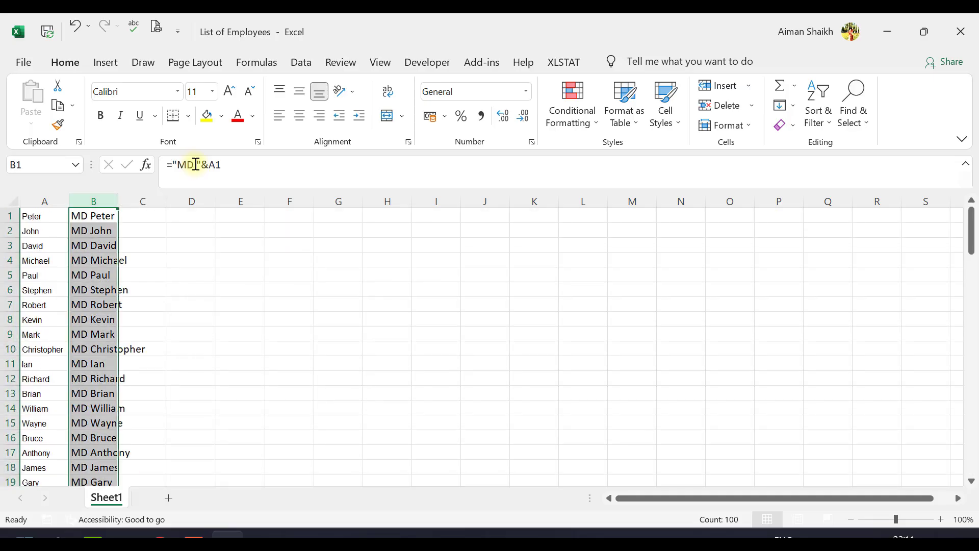
{"action": "key", "text": "ctrl+c"}
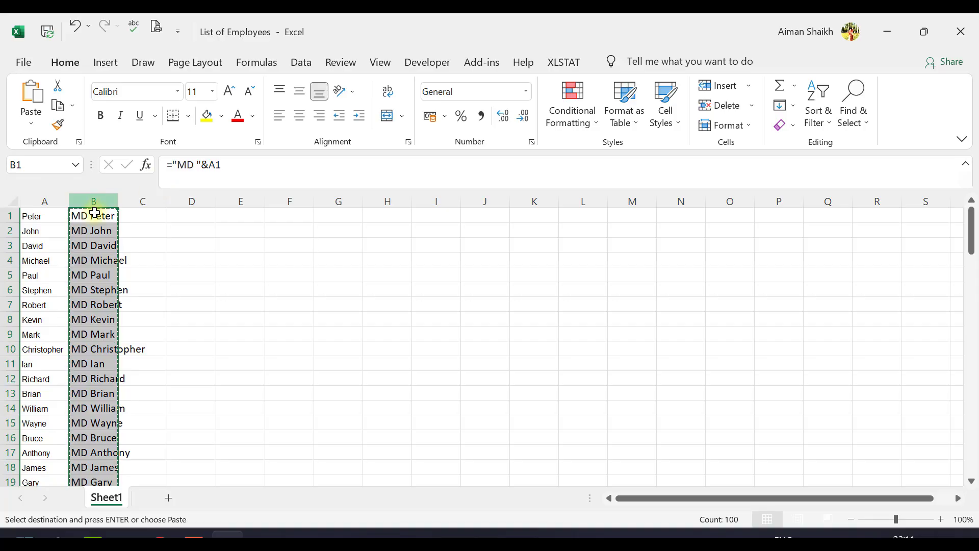
{"action": "left_click", "coordinate": [92, 217]}
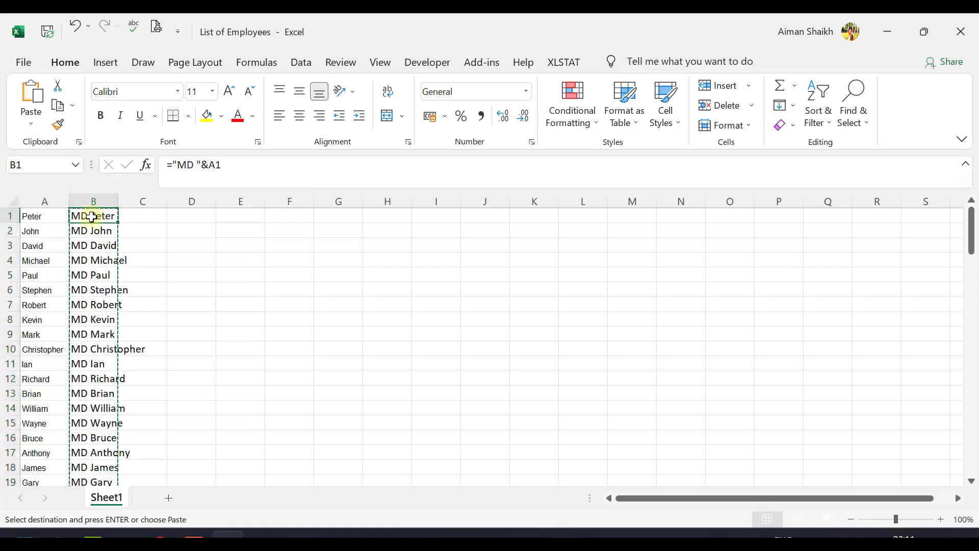
{"action": "right_click", "coordinate": [92, 216]}
{"action": "left_click", "coordinate": [138, 241]}
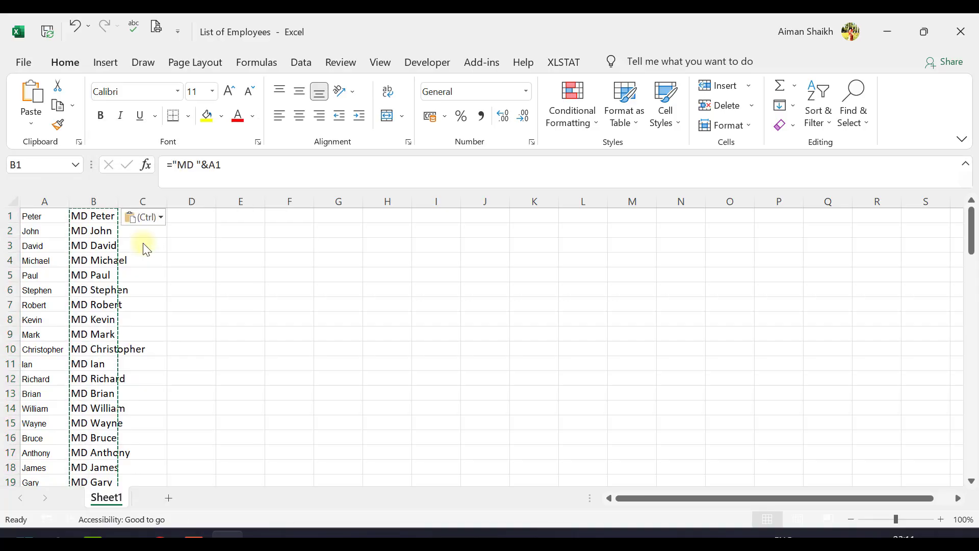
{"action": "left_click", "coordinate": [93, 228]}
- Copy the MD command values in B1:B100
{"action": "left_click", "coordinate": [95, 217]}
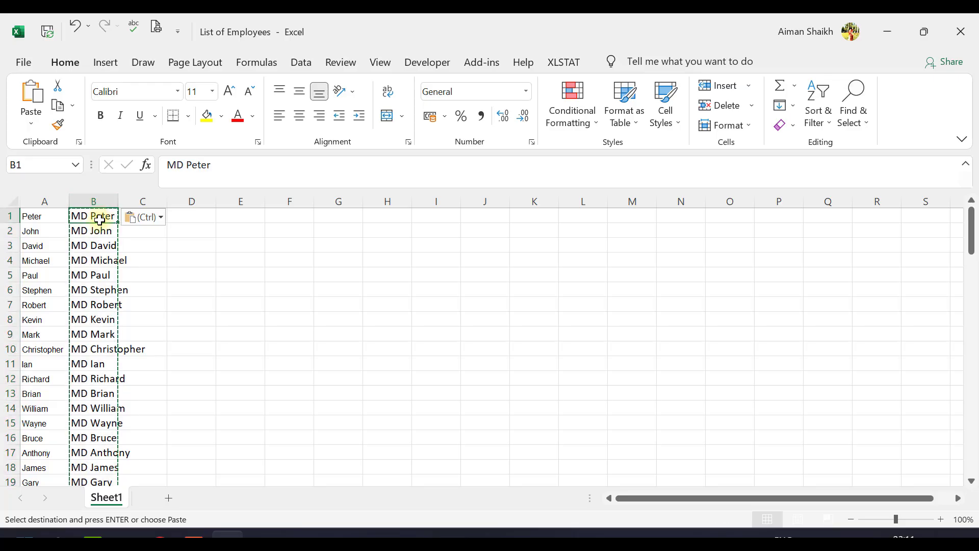
{"action": "key", "text": "ctrl+shift+Down"}
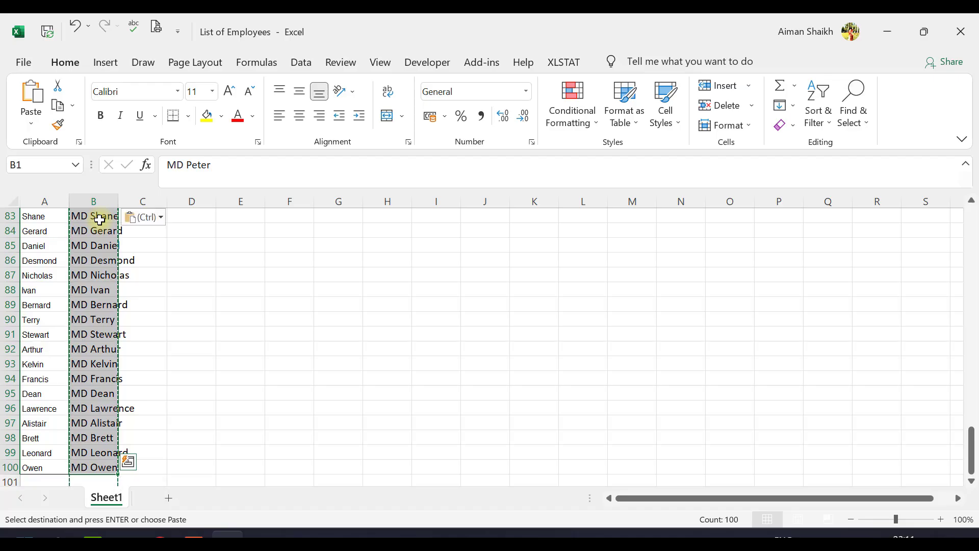
{"action": "key", "text": "ctrl+c"}
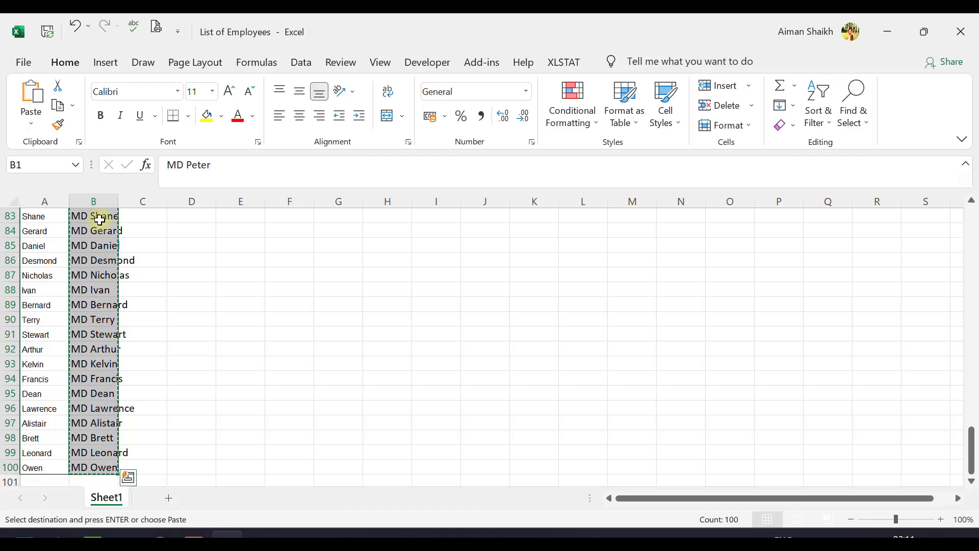
{"action": "scroll", "coordinate": [101, 227], "scroll_direction": "up", "scroll_amount": 18}
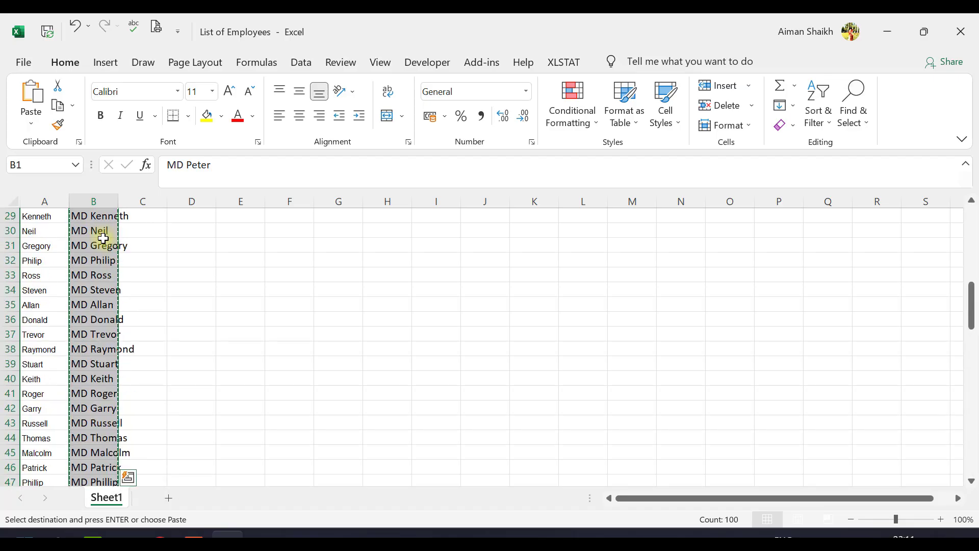
- Leave Excel and open a blank Notepad document in a maximized window
{"action": "key", "text": "alt+Tab"}
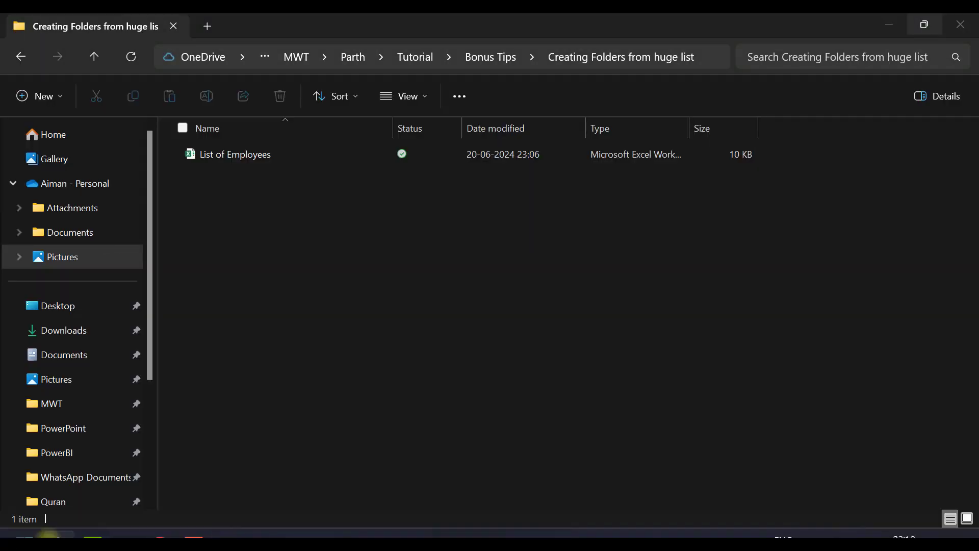
{"action": "key", "text": "super"}
{"action": "type", "text": "note"}
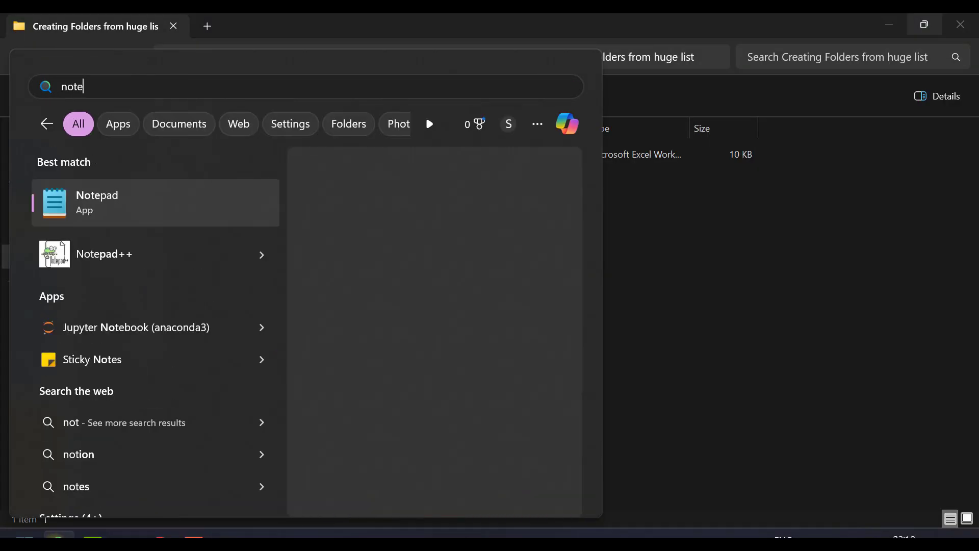
{"action": "left_click", "coordinate": [68, 206]}
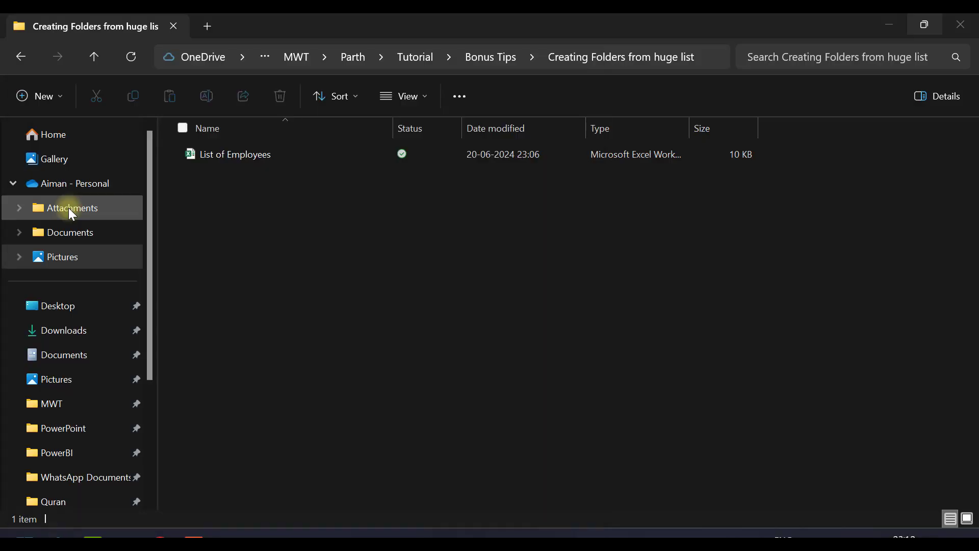
{"action": "left_click", "coordinate": [830, 95]}
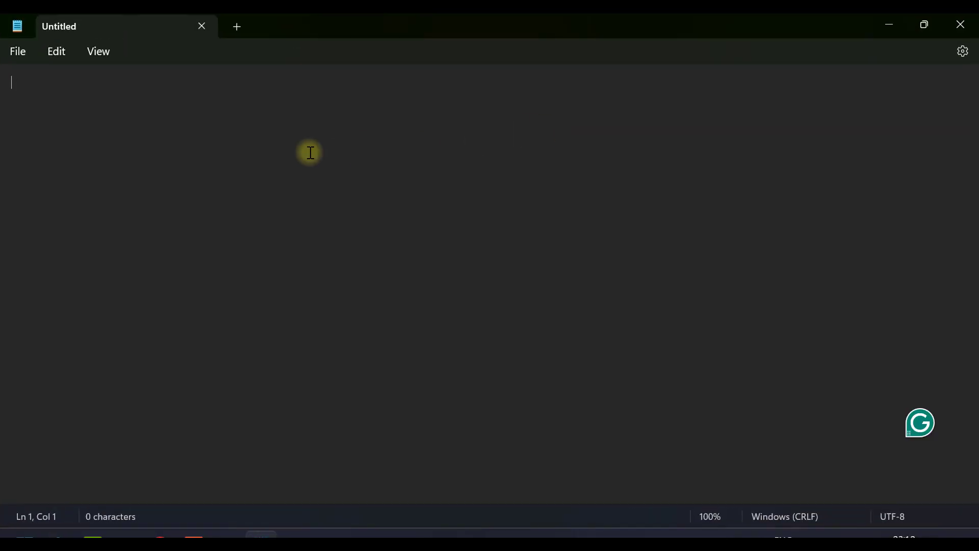
- Paste the copied MD commands into the blank Notepad document and look through the pasted list
{"action": "key", "text": "ctrl+v"}
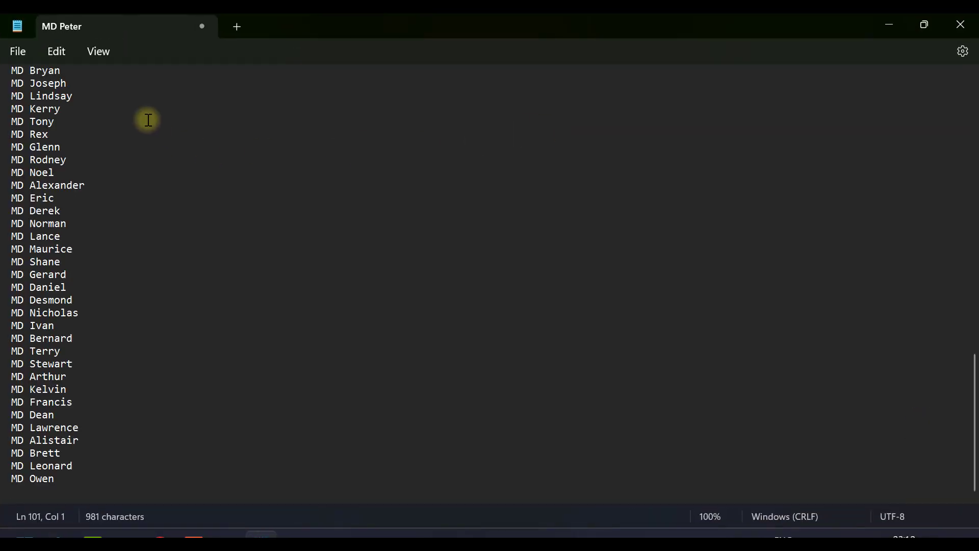
{"action": "scroll", "coordinate": [94, 249], "scroll_direction": "up", "scroll_amount": 1}
{"action": "scroll", "coordinate": [91, 242], "scroll_direction": "up", "scroll_amount": 20}
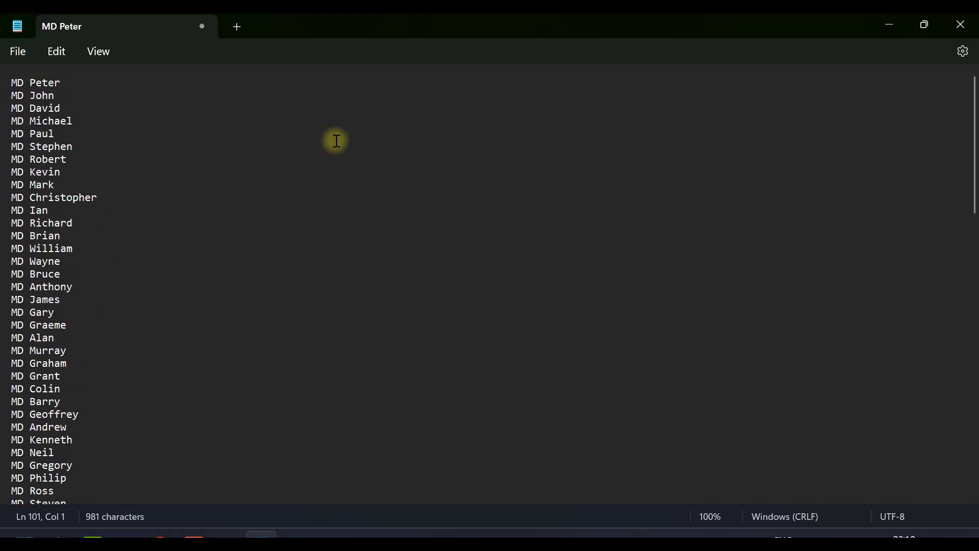
{"action": "scroll", "coordinate": [66, 255], "scroll_direction": "down", "scroll_amount": 1}
{"action": "scroll", "coordinate": [66, 254], "scroll_direction": "down", "scroll_amount": 20}
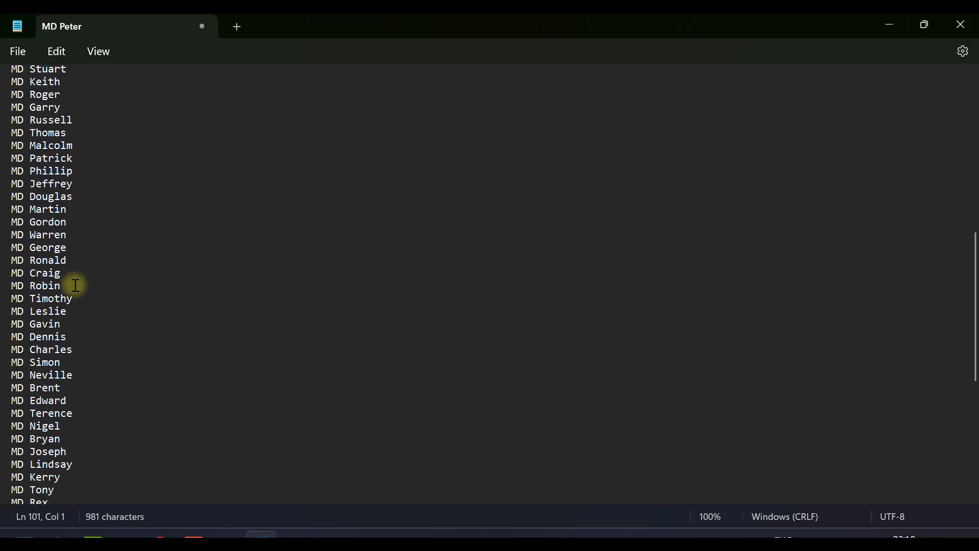
- Save the list of MD commands as Folders.bat in the Creating Folders from huge list folder
{"action": "scroll", "coordinate": [90, 357], "scroll_direction": "up", "scroll_amount": 20}
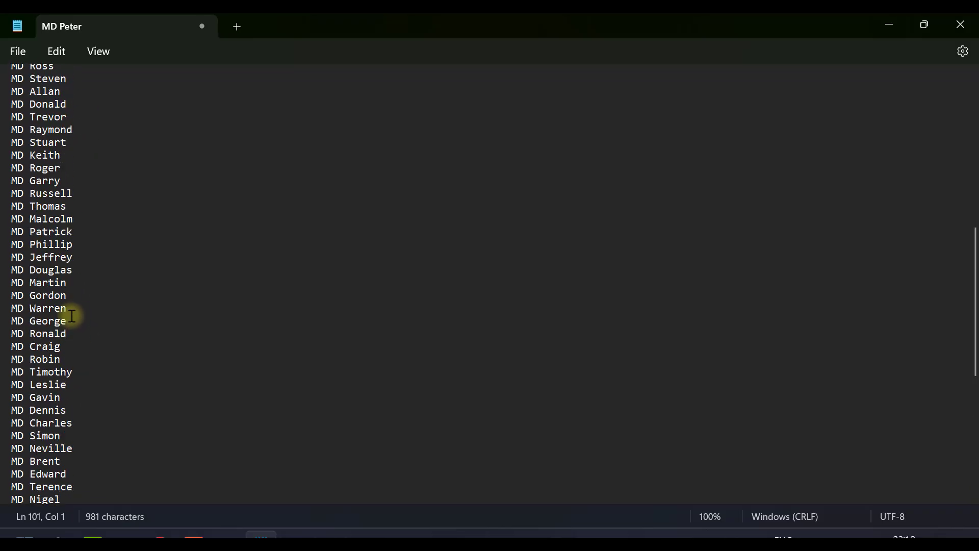
{"action": "left_click", "coordinate": [18, 51]}
{"action": "left_click", "coordinate": [38, 177]}
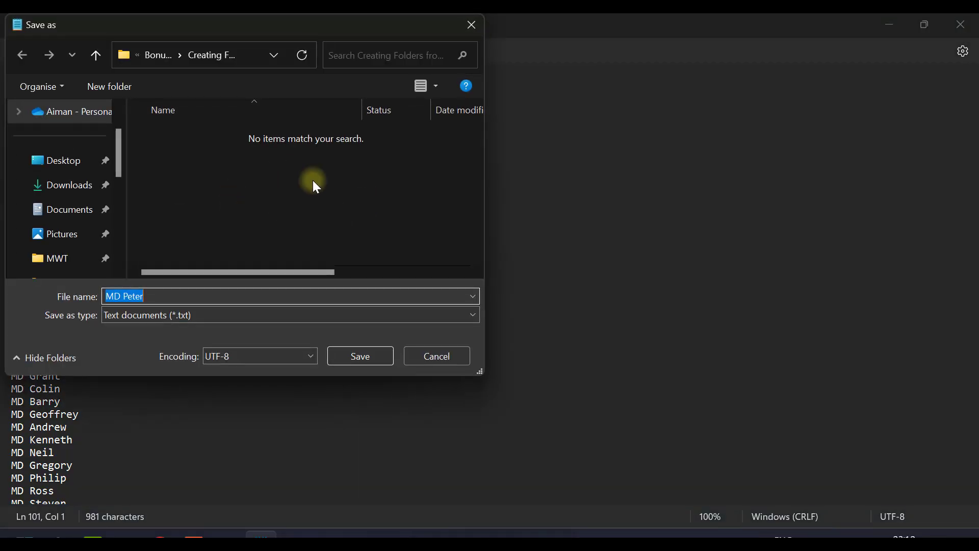
{"action": "type", "text": "Folders"}
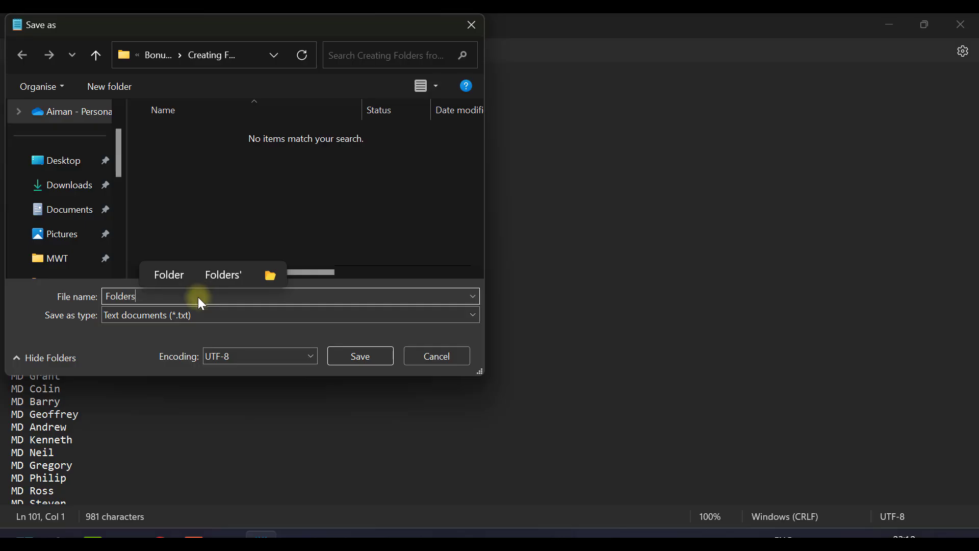
{"action": "type", "text": ".bat"}
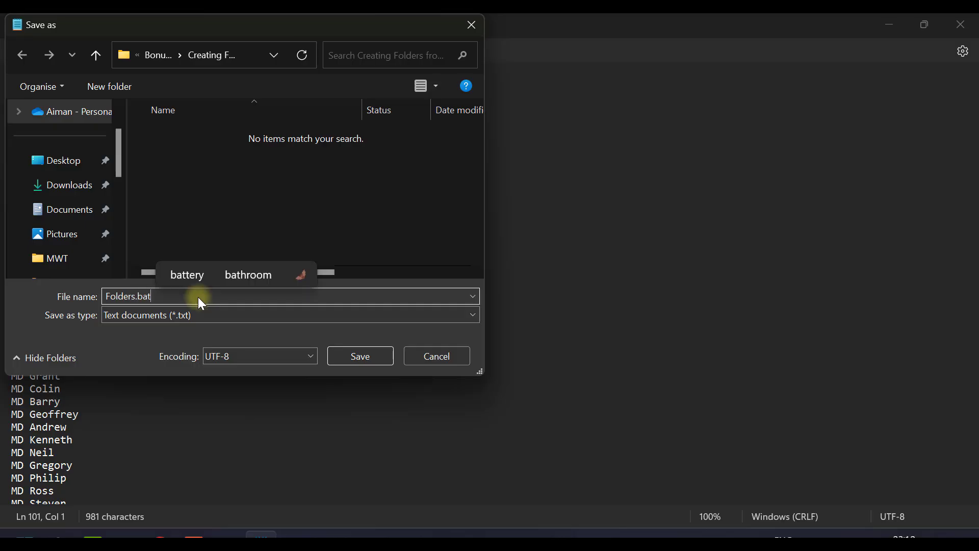
{"action": "left_click_drag", "start_coordinate": [128, 297], "coordinate": [171, 297]}
{"action": "left_click", "coordinate": [171, 297]}
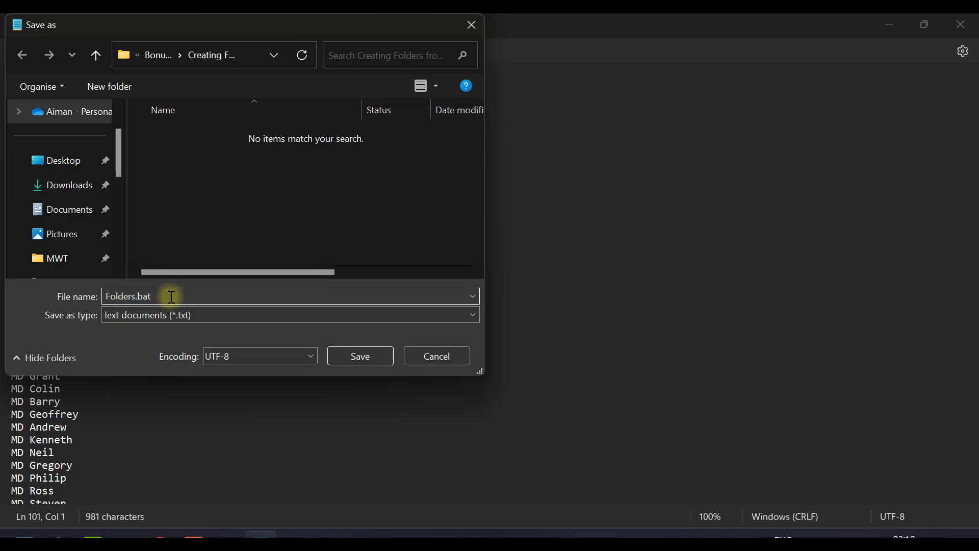
{"action": "left_click", "coordinate": [347, 356]}
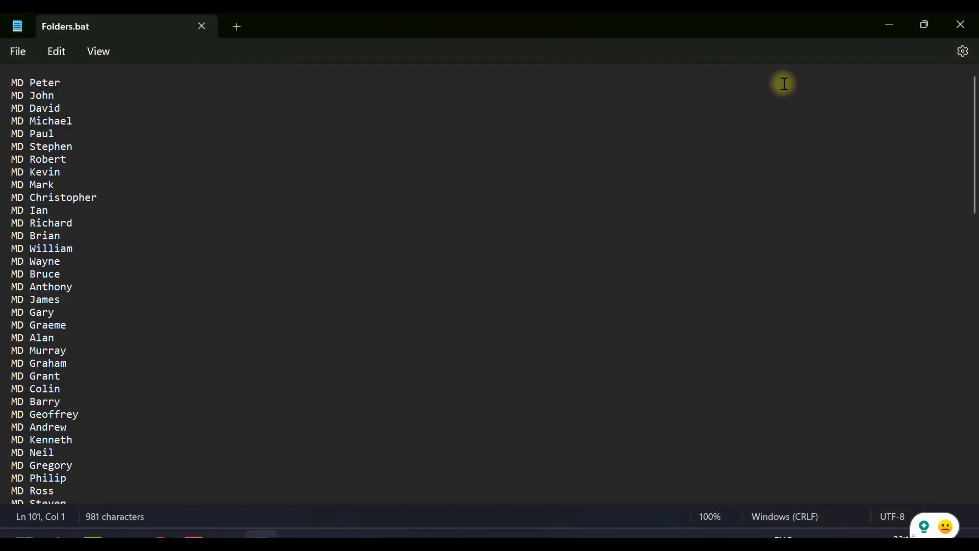
- Close Notepad and run the Folders batch file from the Creating Folders from huge list folder in File Explorer
{"action": "left_click", "coordinate": [961, 23]}
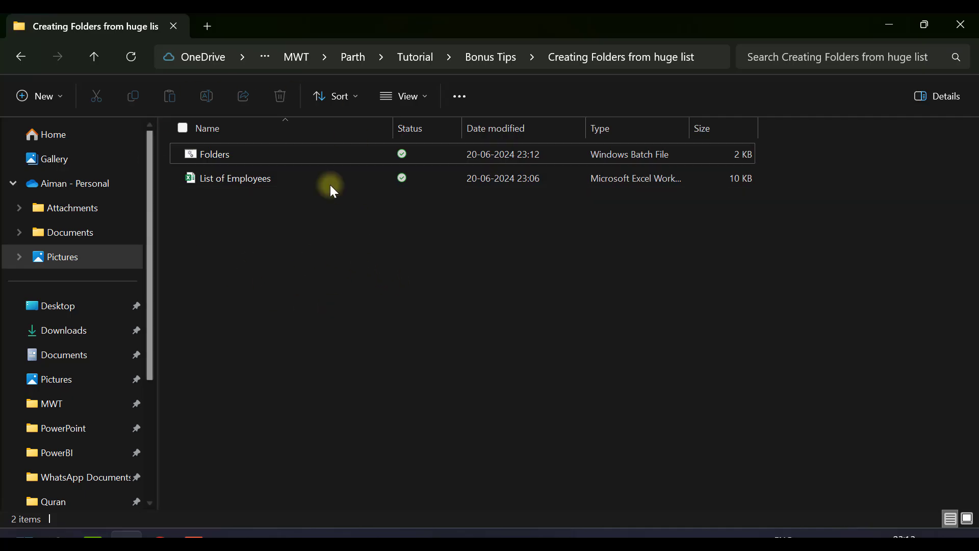
{"action": "left_click", "coordinate": [219, 154]}
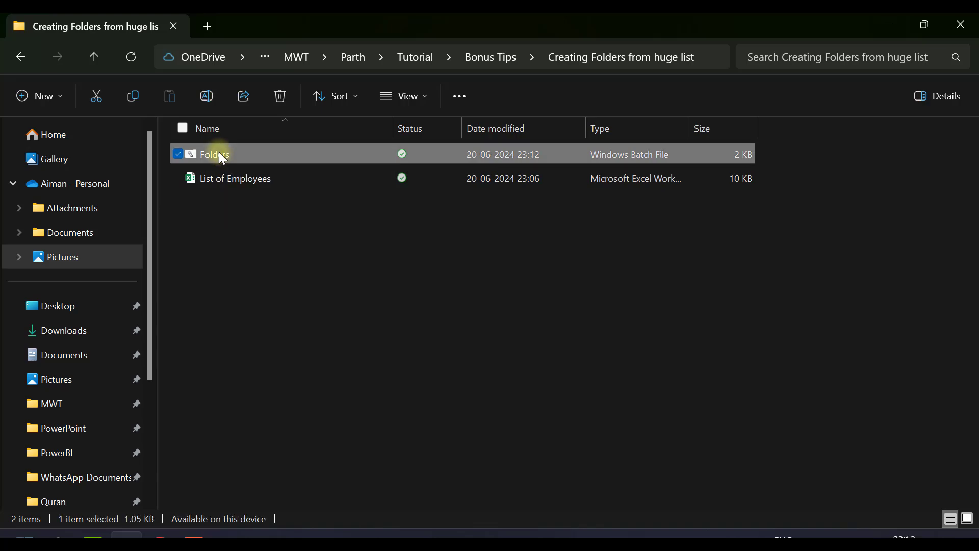
{"action": "double_click", "coordinate": [220, 154]}
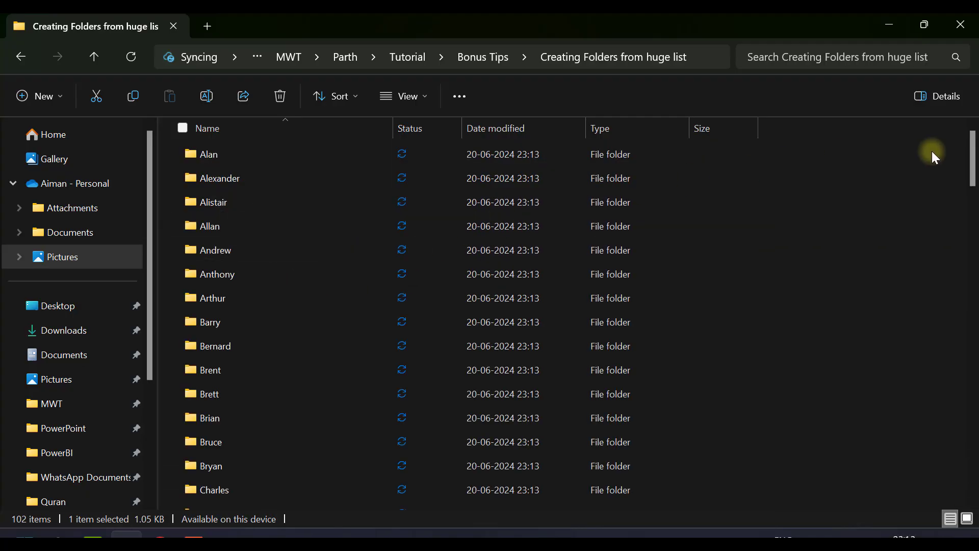
- Select all the generated employee folders to check how many there are, and clear the selection
{"action": "left_click_drag", "start_coordinate": [972, 156], "coordinate": [972, 474]}
{"action": "left_click", "coordinate": [257, 454]}
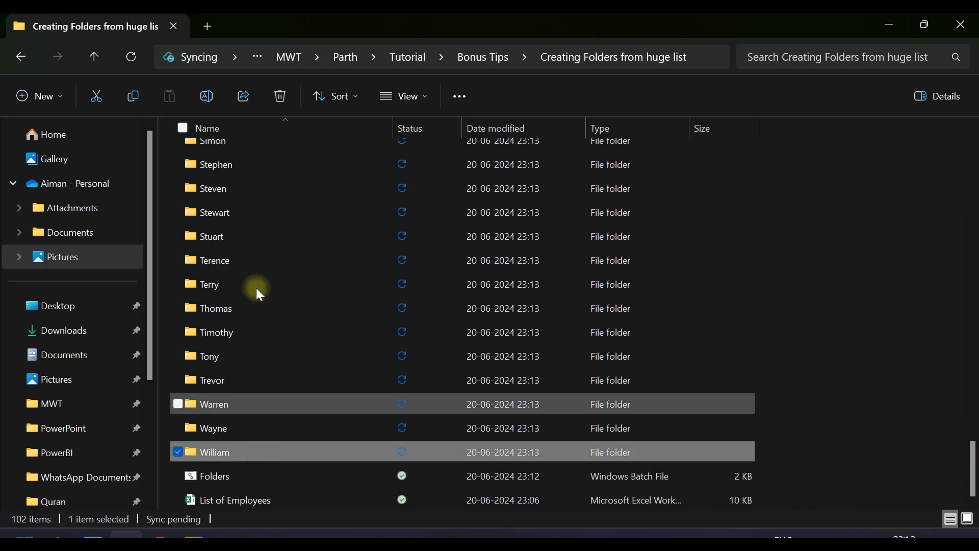
{"action": "scroll", "coordinate": [256, 287], "scroll_direction": "up", "scroll_amount": 20}
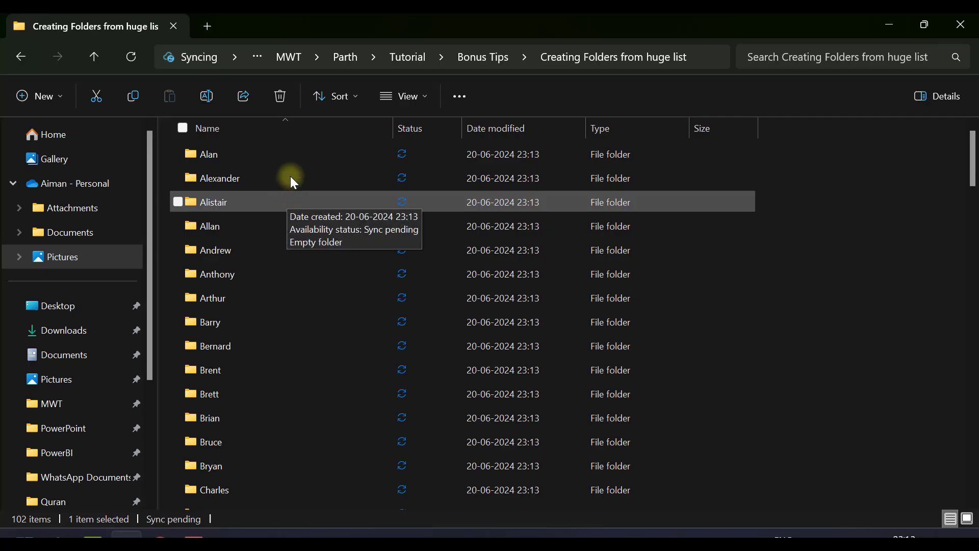
{"action": "left_click", "coordinate": [294, 150], "text": "shift"}
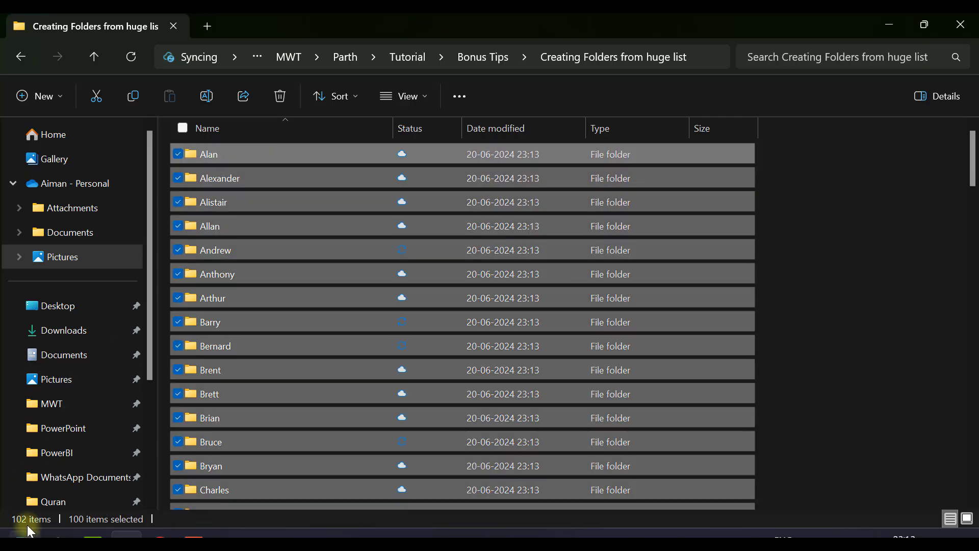
{"action": "mouse_move", "coordinate": [94, 521]}
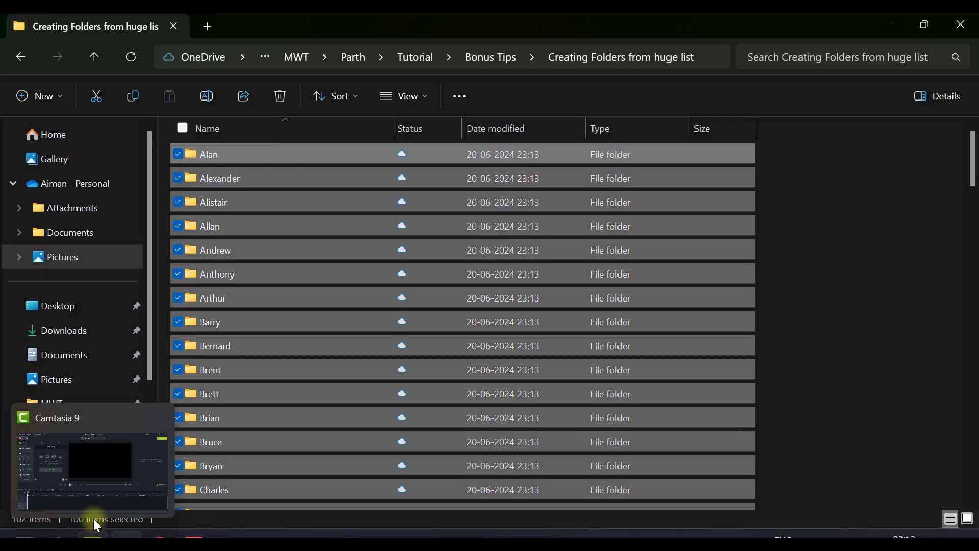
{"action": "left_click", "coordinate": [819, 171]}
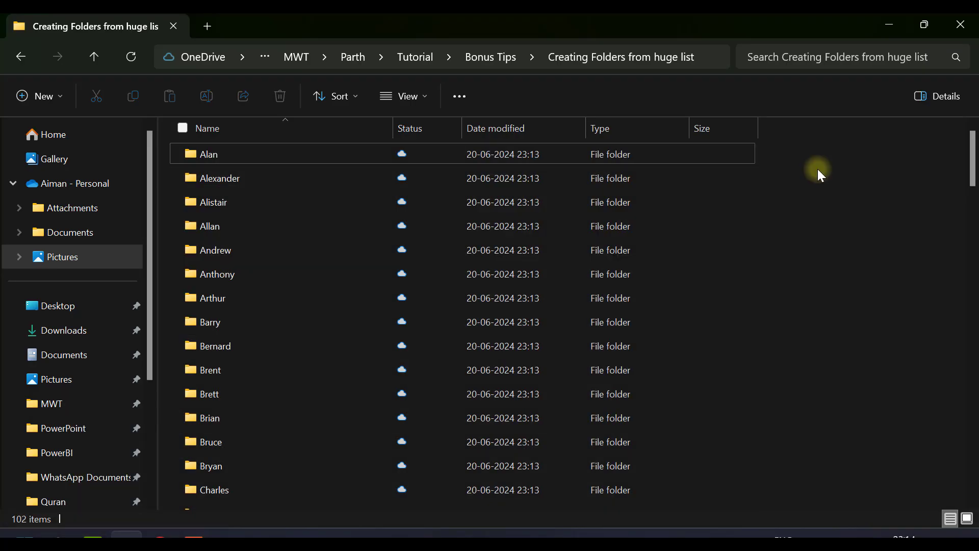